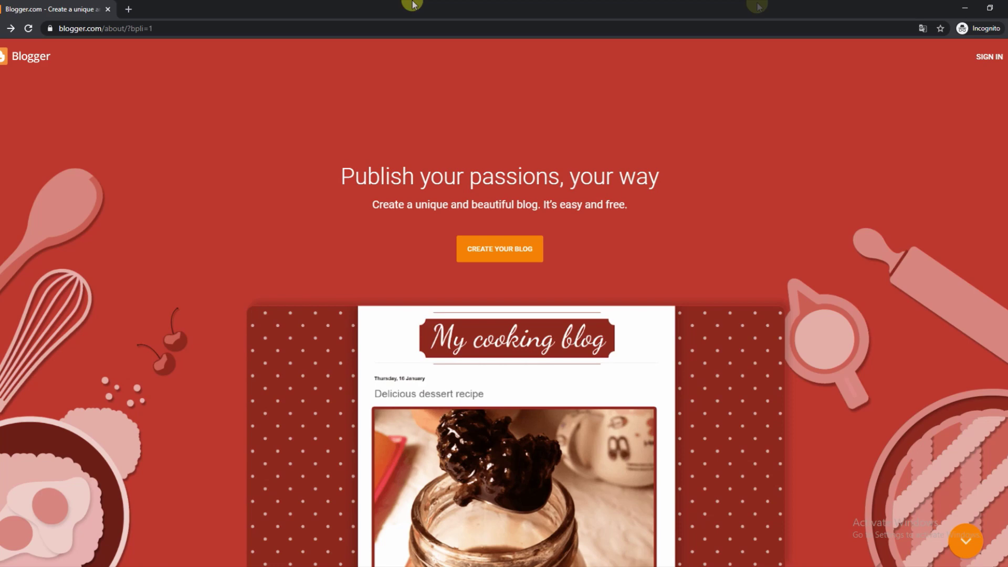
Load favicon.io in a new browser tab
{"action": "left_click", "coordinate": [128, 8]}
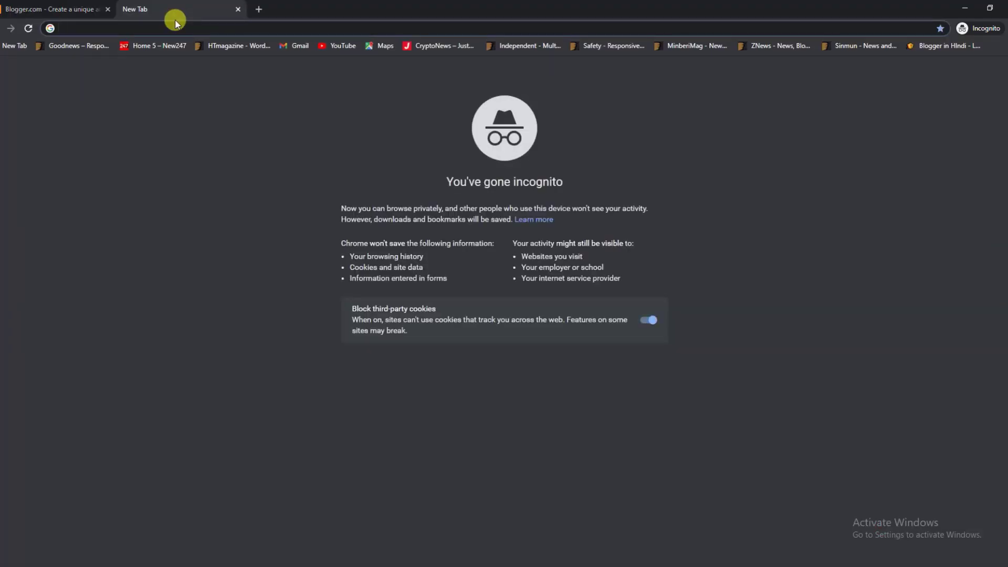
{"action": "type", "text": "favicon"}
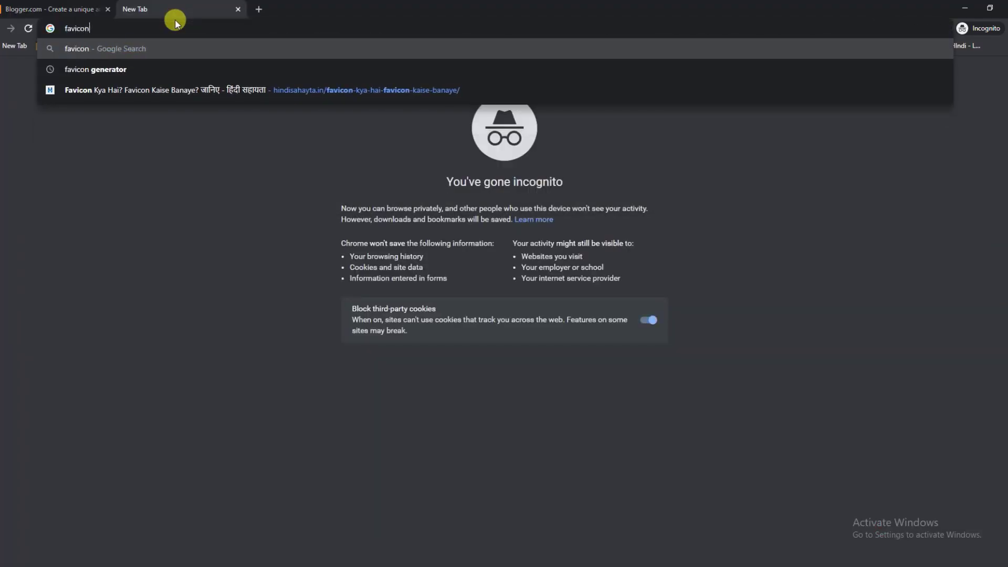
{"action": "type", "text": ".io"}
{"action": "key", "text": "Return"}
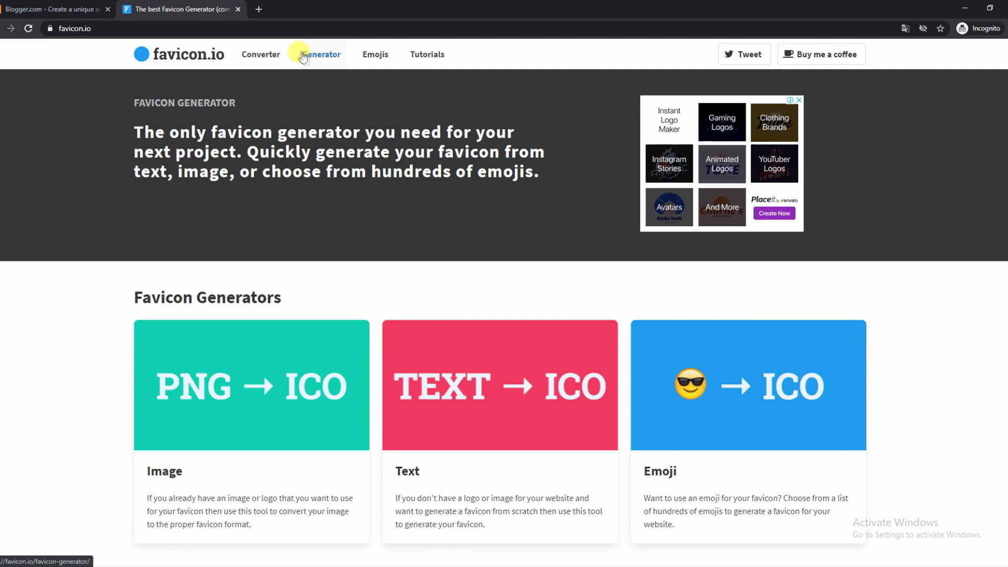
Open the Generate From Text page and delete the default letter F from the text field
{"action": "left_click", "coordinate": [312, 61]}
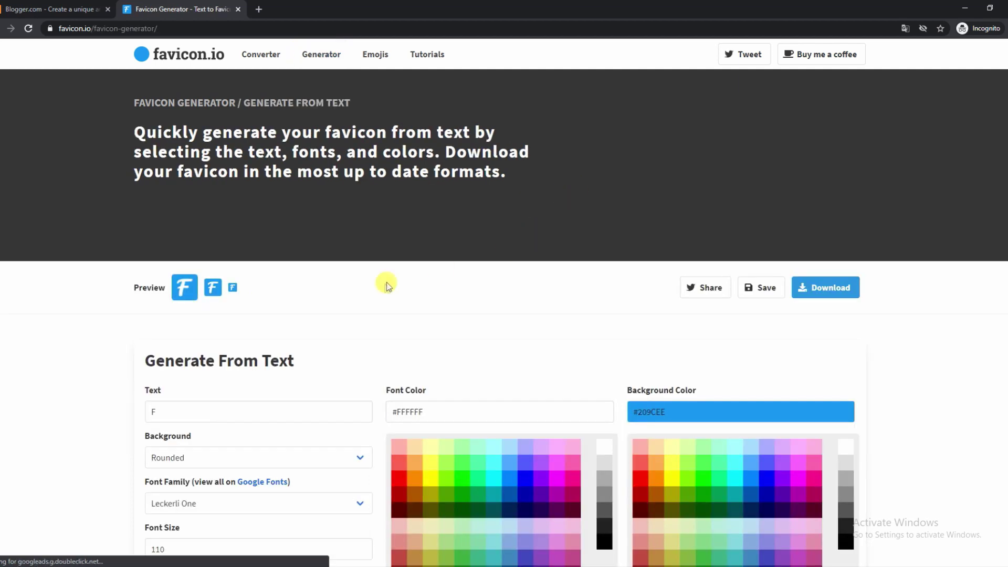
{"action": "scroll", "coordinate": [382, 286], "scroll_direction": "down", "scroll_amount": 2}
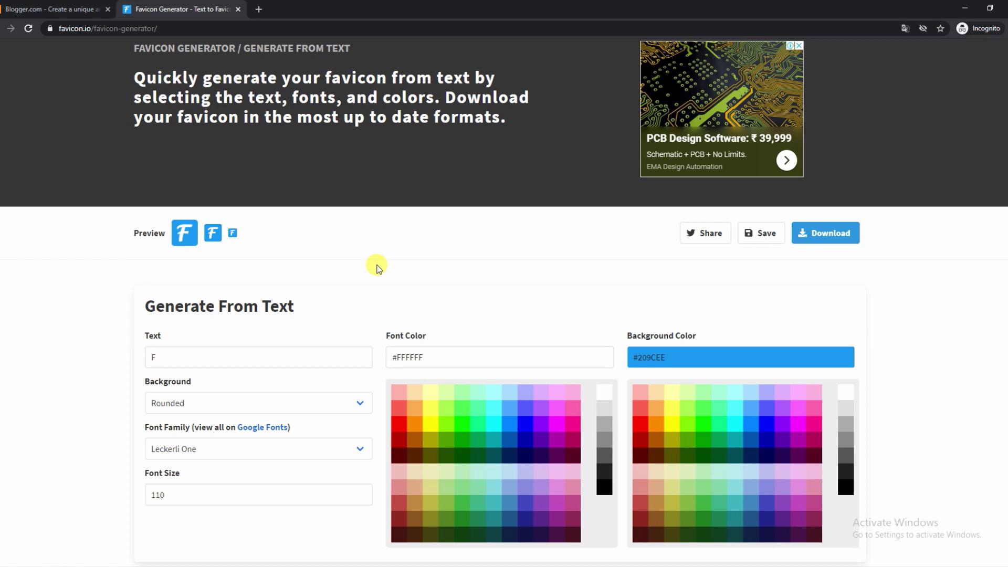
{"action": "left_click", "coordinate": [158, 355]}
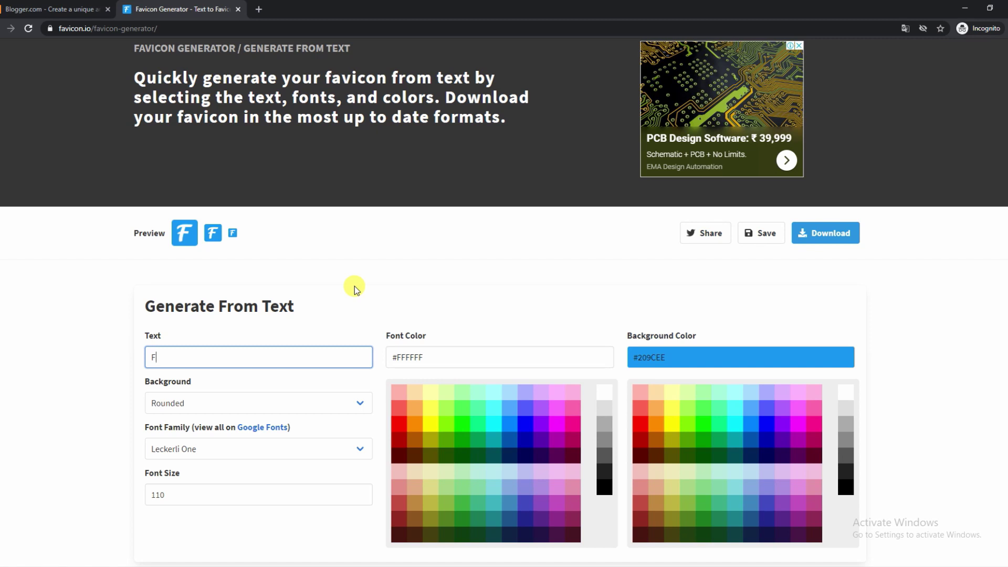
{"action": "key", "text": "BackSpace"}
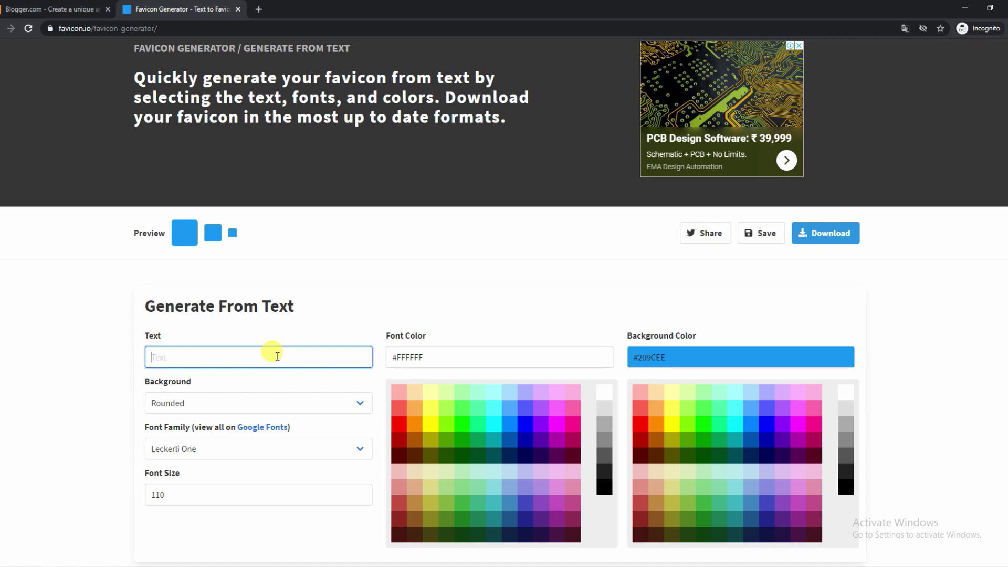
Change the favicon text to uppercase LB
{"action": "type", "text": "b"}
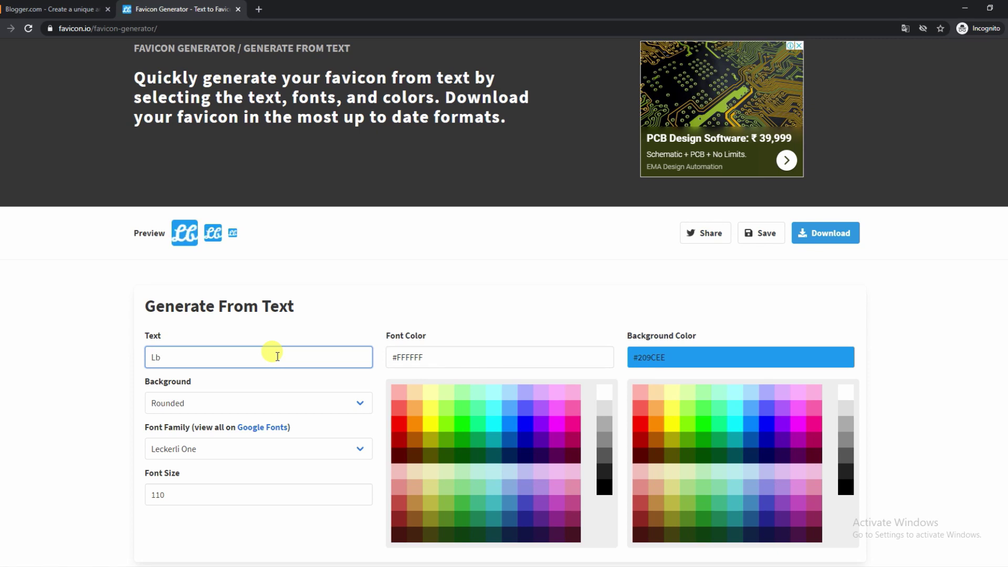
{"action": "key", "text": "BackSpace"}
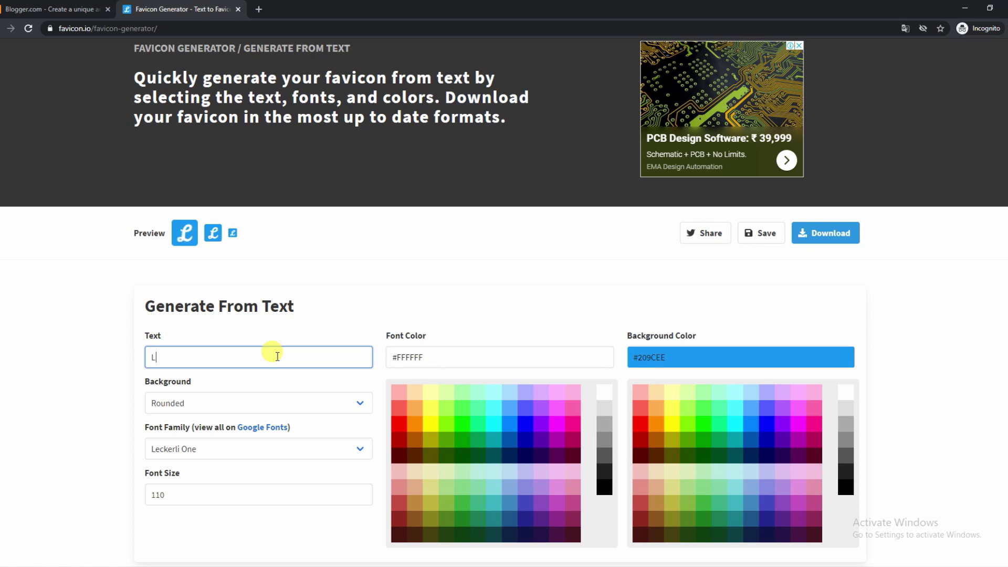
{"action": "type", "text": "B"}
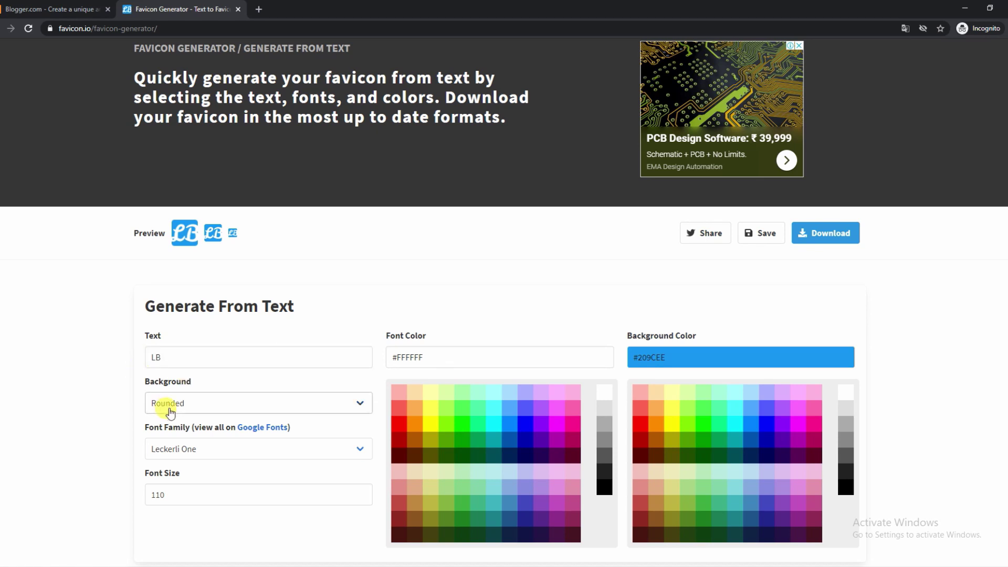
Try the Square, Circle and Rounded background shapes, settling on Circle
{"action": "left_click", "coordinate": [168, 408]}
{"action": "left_click", "coordinate": [164, 420]}
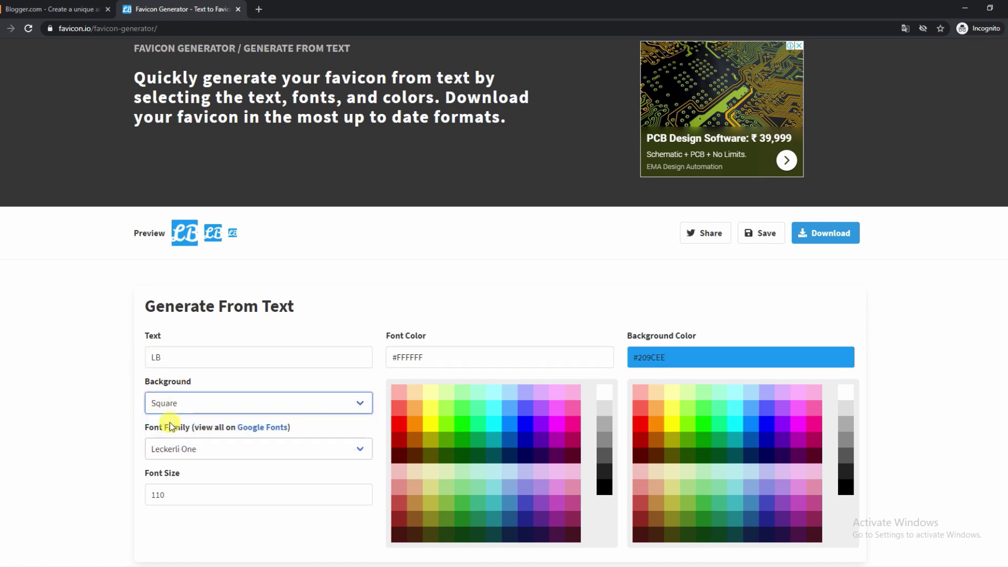
{"action": "left_click", "coordinate": [204, 403]}
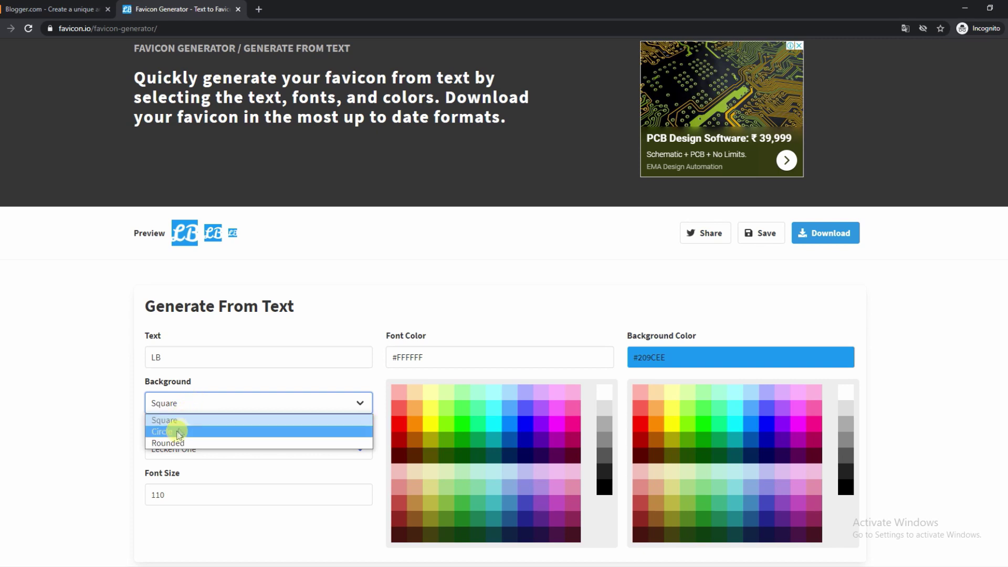
{"action": "left_click", "coordinate": [179, 430]}
{"action": "left_click", "coordinate": [198, 404]}
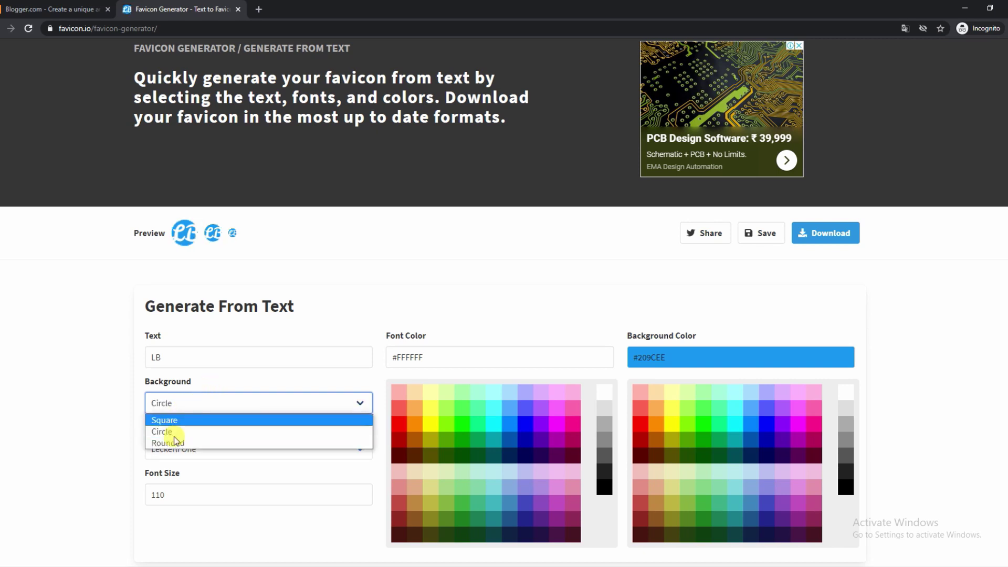
{"action": "left_click", "coordinate": [175, 444]}
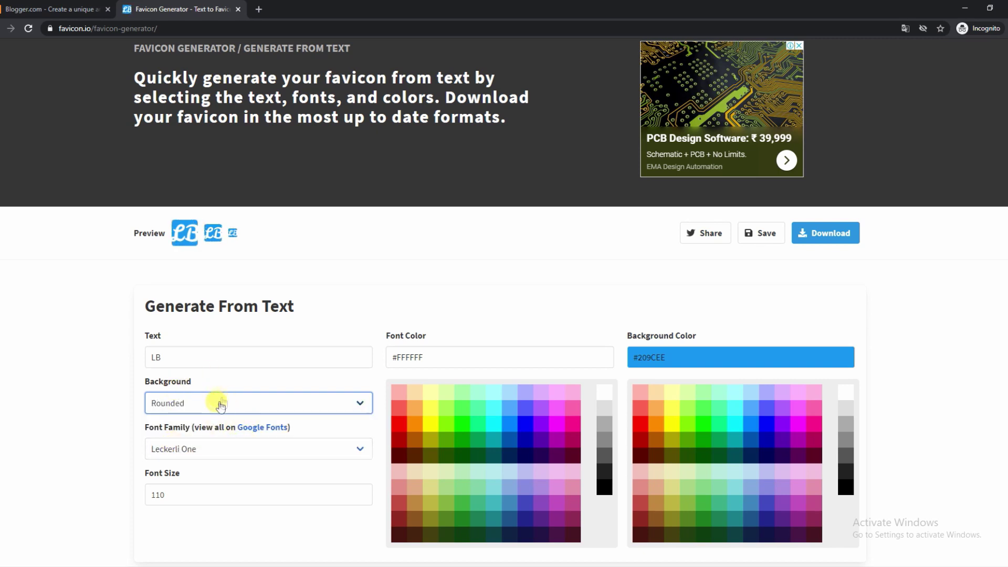
{"action": "left_click", "coordinate": [220, 405]}
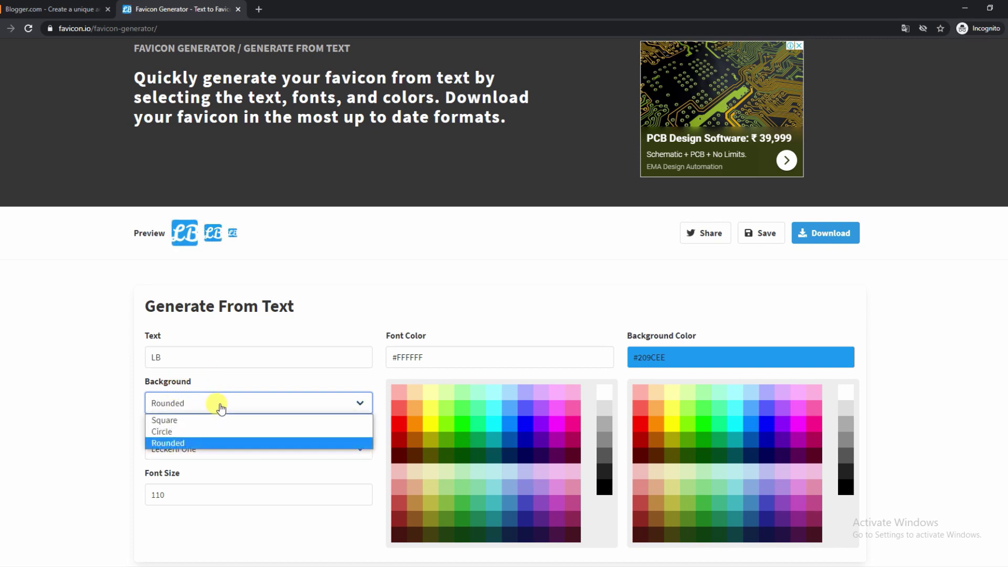
{"action": "left_click", "coordinate": [182, 432]}
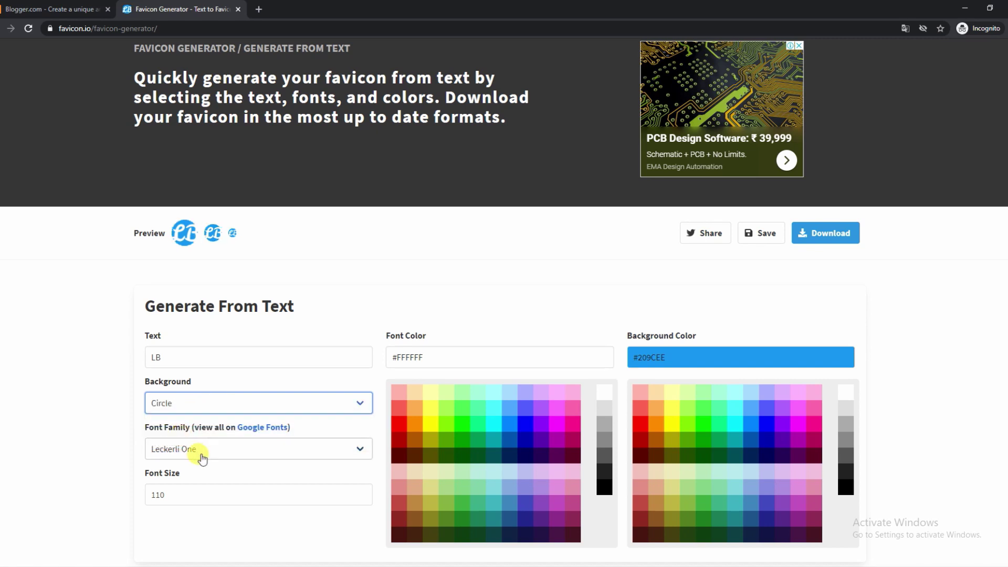
Browse the Font Family list, previewing ABeeZee, Abril Fatface and Acme
{"action": "left_click", "coordinate": [199, 450]}
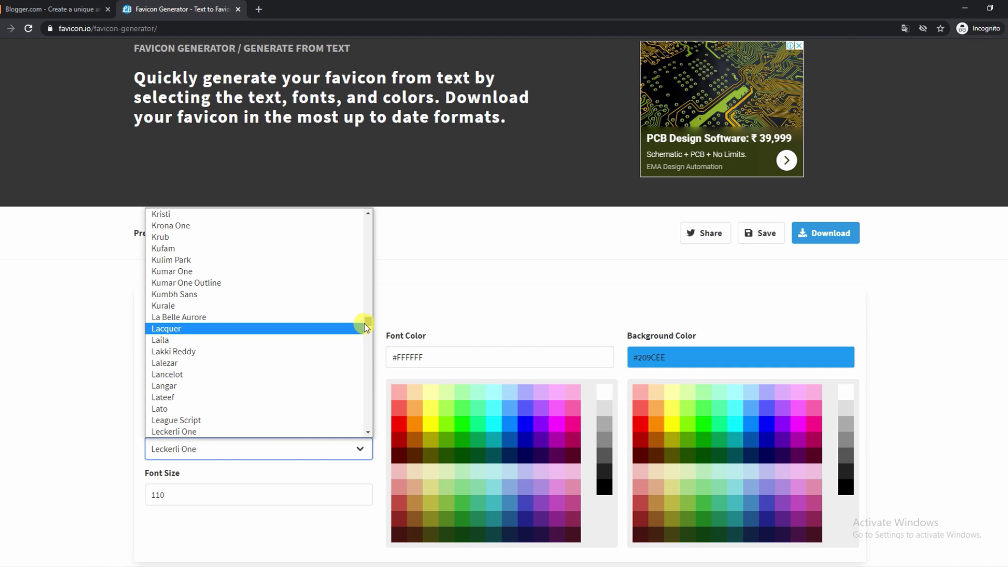
{"action": "left_click_drag", "start_coordinate": [366, 321], "coordinate": [369, 214]}
{"action": "left_click", "coordinate": [231, 217]}
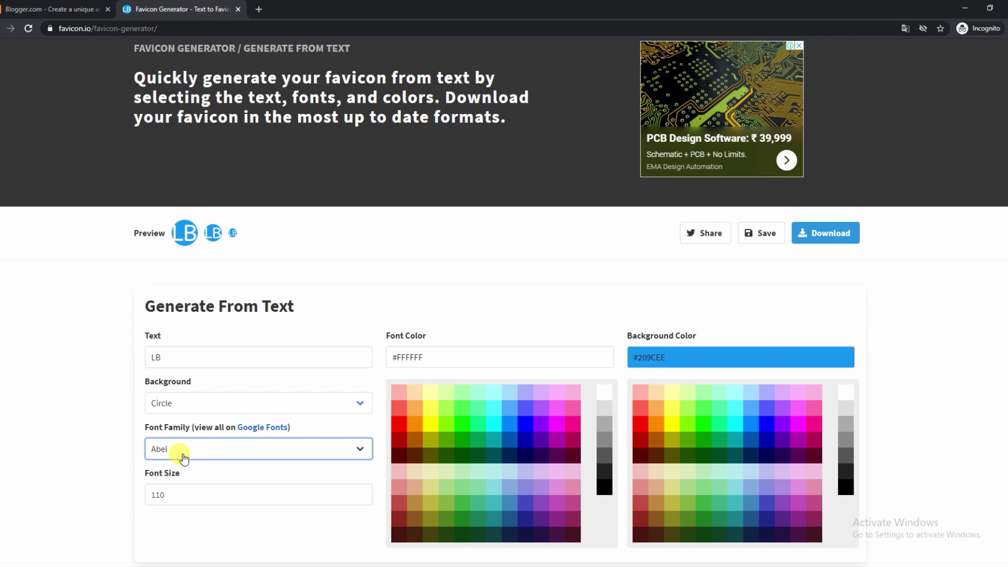
{"action": "key", "text": "Down"}
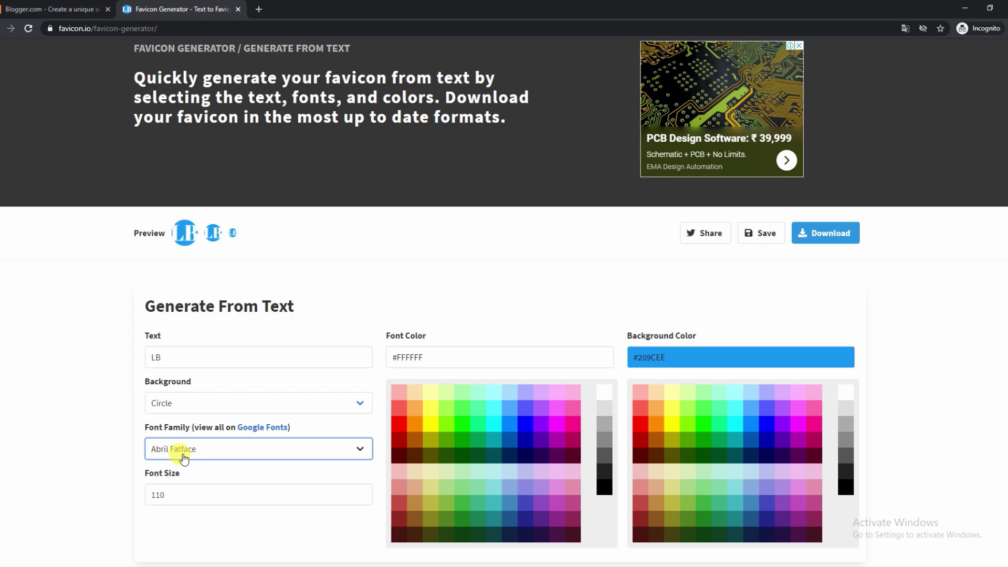
{"action": "key", "text": "Down"}
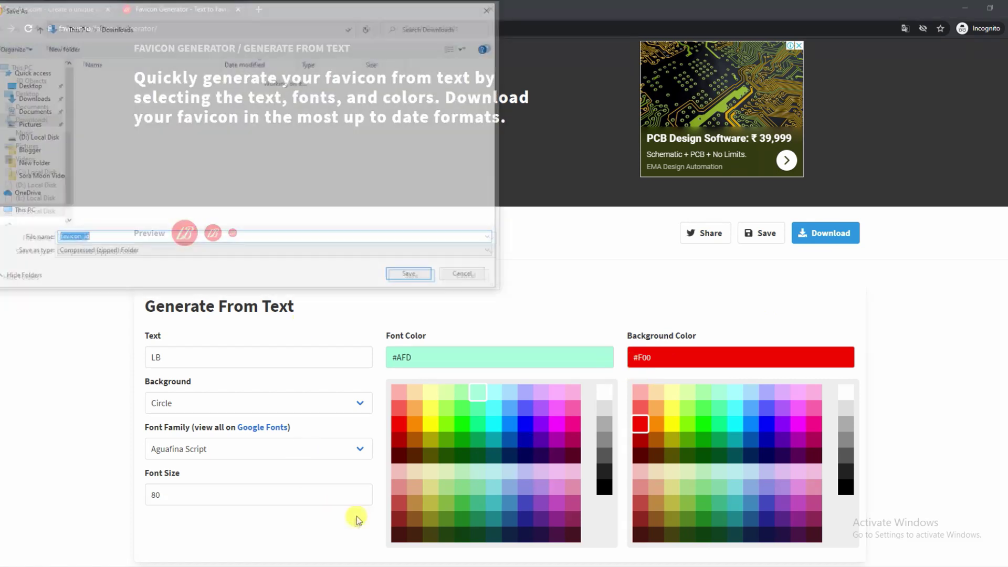
Save favicon_io.zip into New folder on the Desktop
{"action": "left_click", "coordinate": [32, 94]}
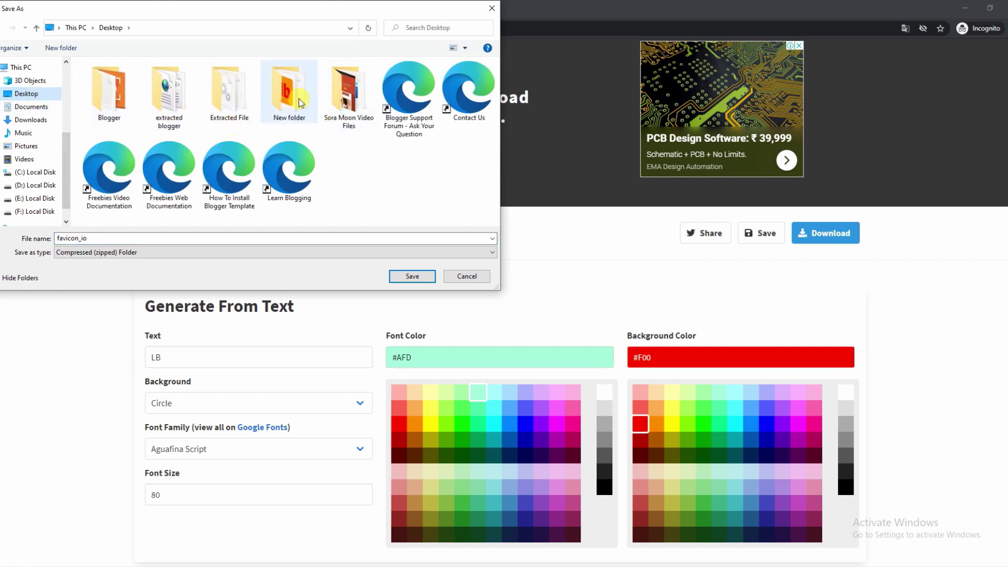
{"action": "double_click", "coordinate": [301, 103]}
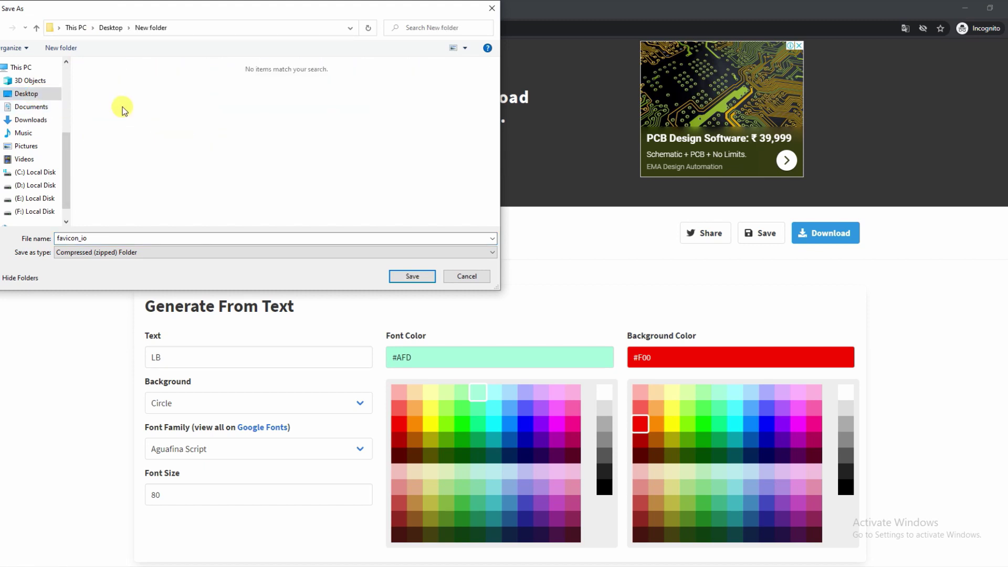
{"action": "left_click", "coordinate": [393, 279]}
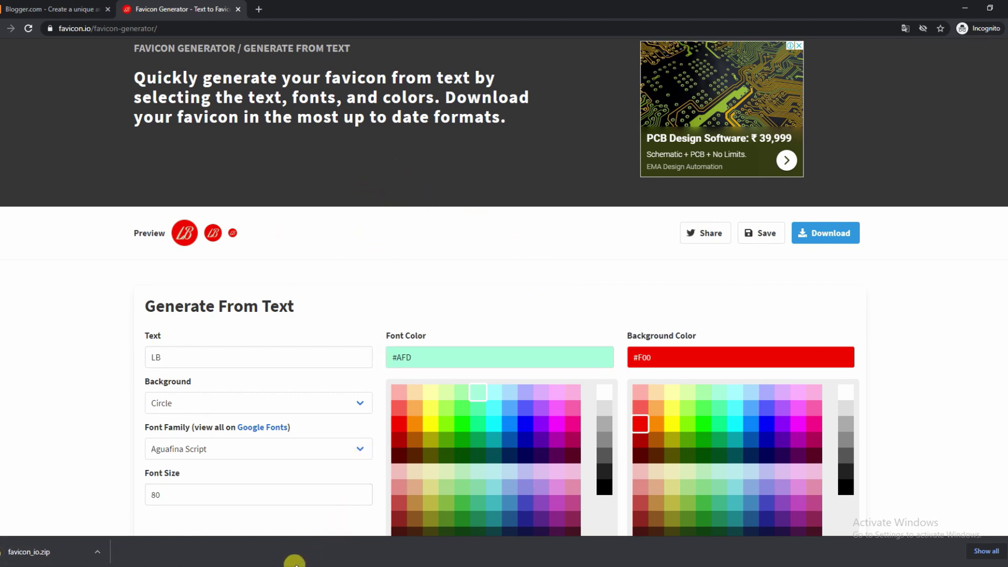
Bring File Explorer forward and open Desktop > New folder
{"action": "mouse_move", "coordinate": [289, 566]}
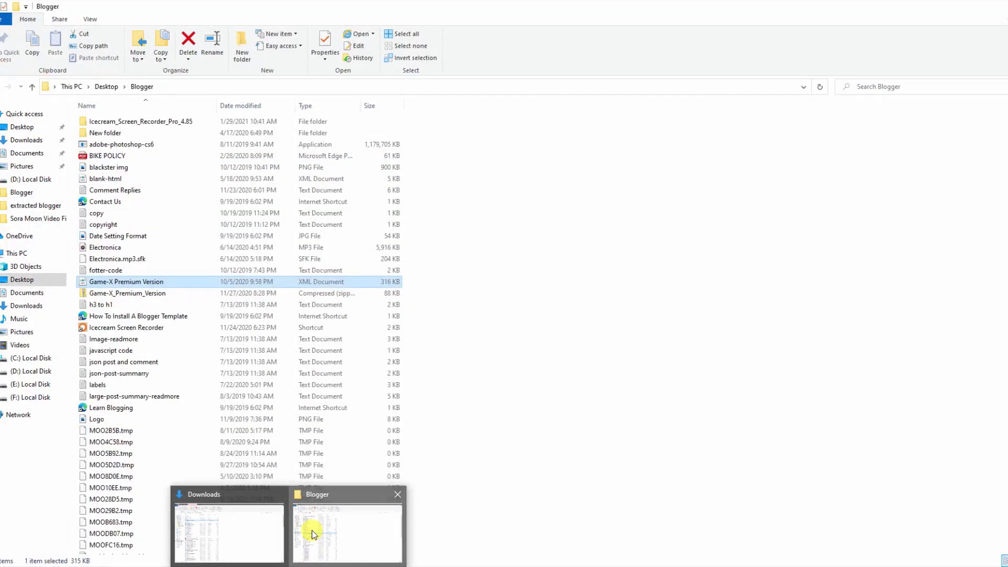
{"action": "left_click", "coordinate": [312, 530]}
{"action": "left_click", "coordinate": [32, 128]}
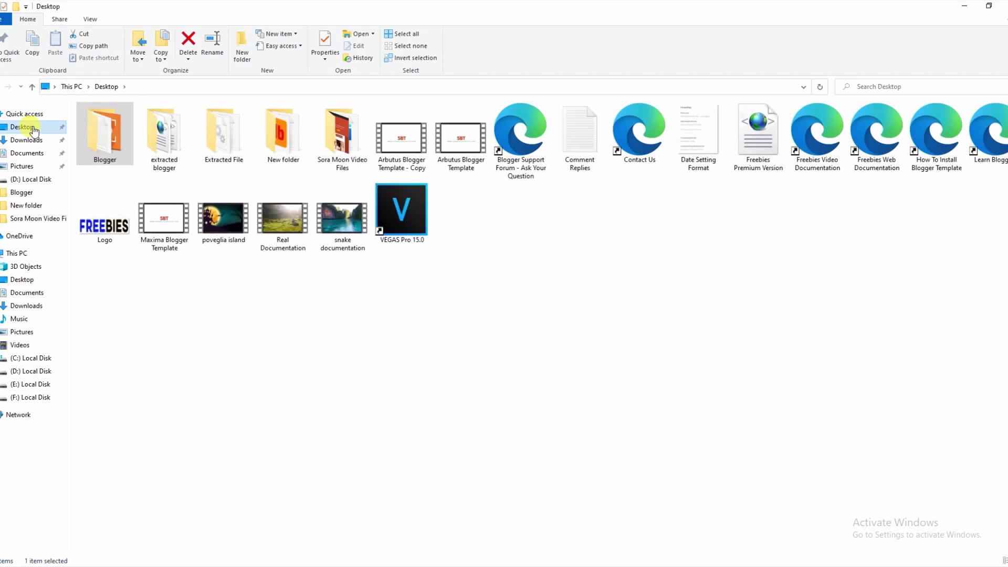
{"action": "double_click", "coordinate": [266, 135]}
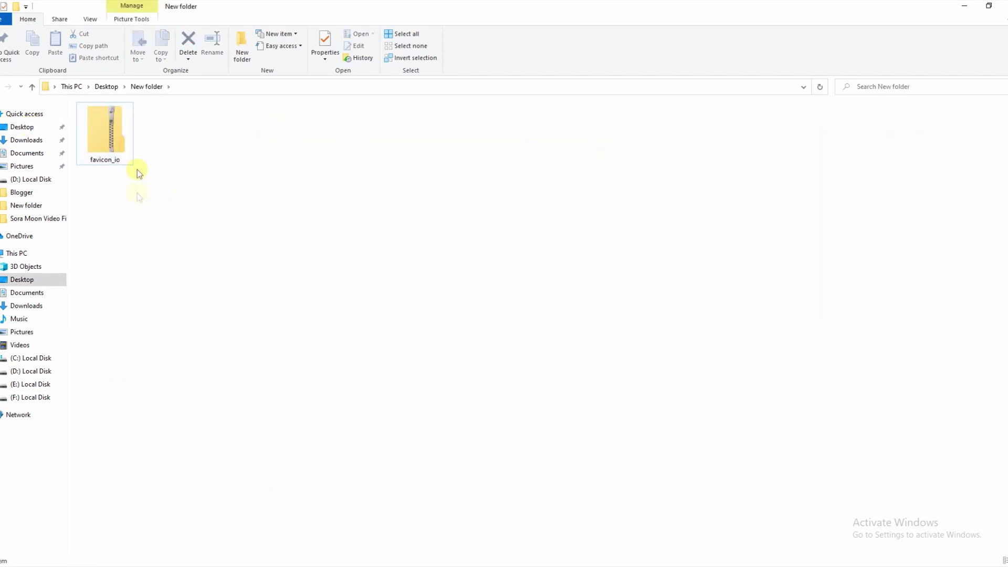
Extract All from favicon_io.zip into a favicon_io folder
{"action": "left_click", "coordinate": [94, 131]}
{"action": "right_click", "coordinate": [95, 128]}
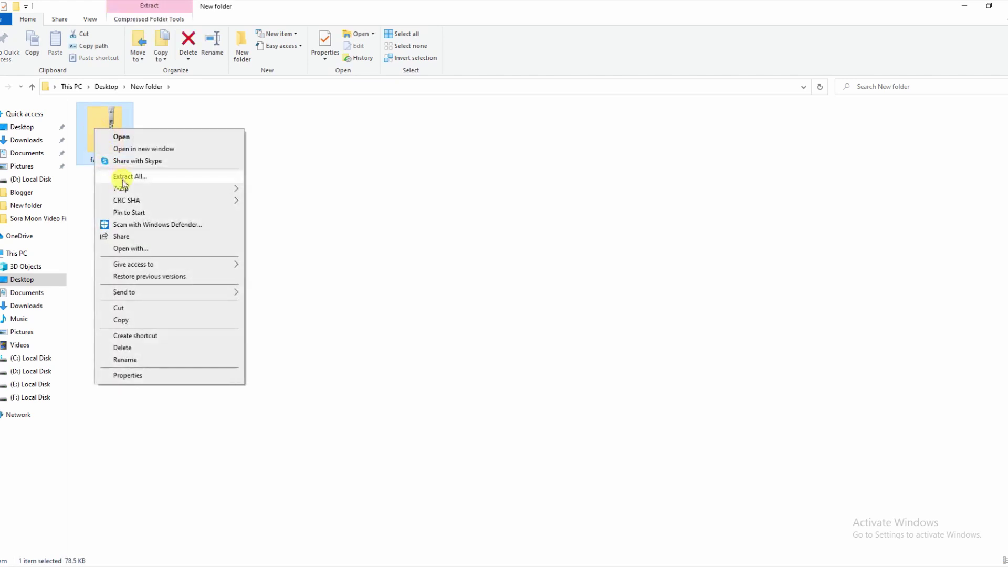
{"action": "left_click", "coordinate": [122, 178]}
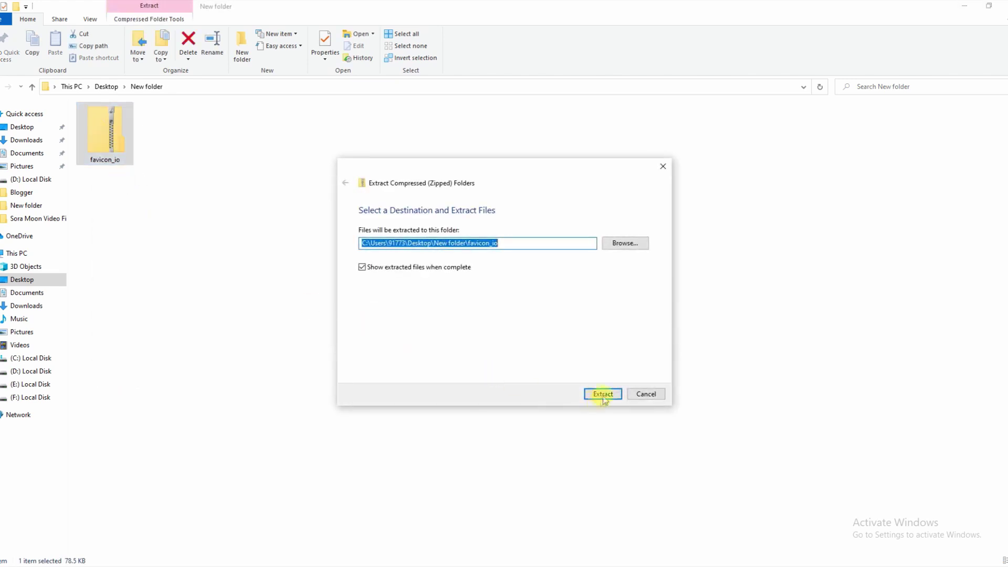
{"action": "left_click", "coordinate": [603, 397]}
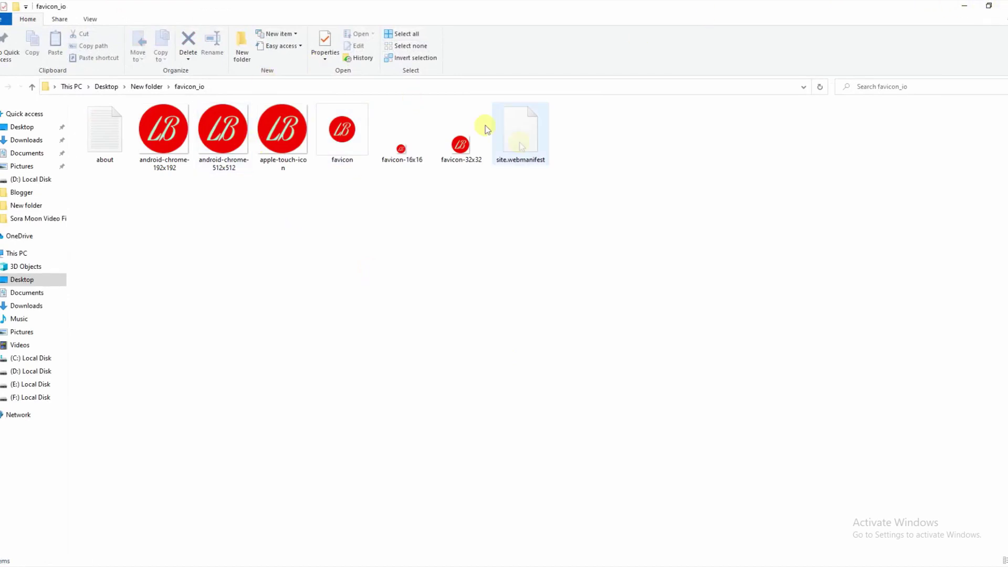
Close the favicon.io tab and sign in to Blogger with the Google account e-mail
{"action": "key", "text": "alt+Tab"}
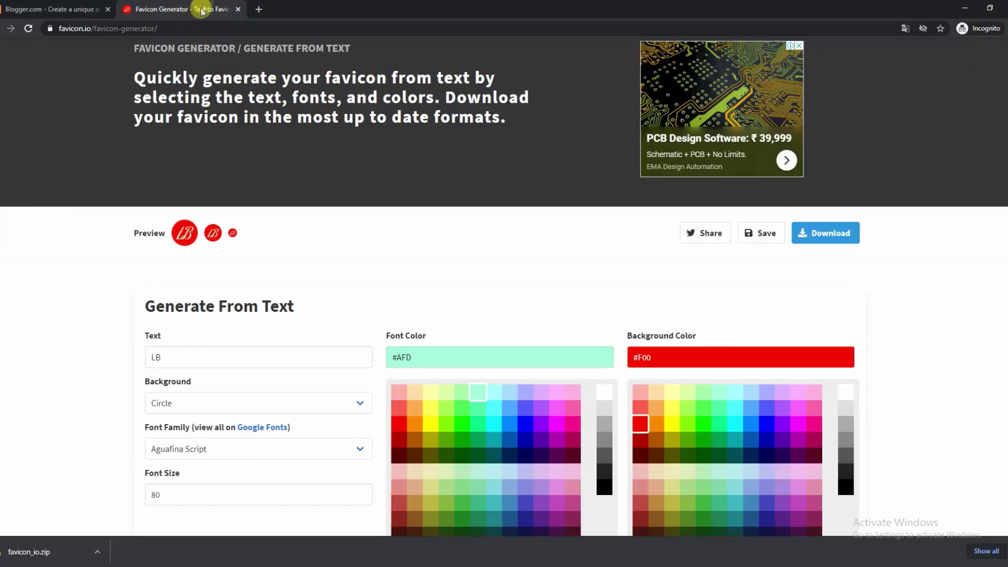
{"action": "left_click", "coordinate": [238, 10]}
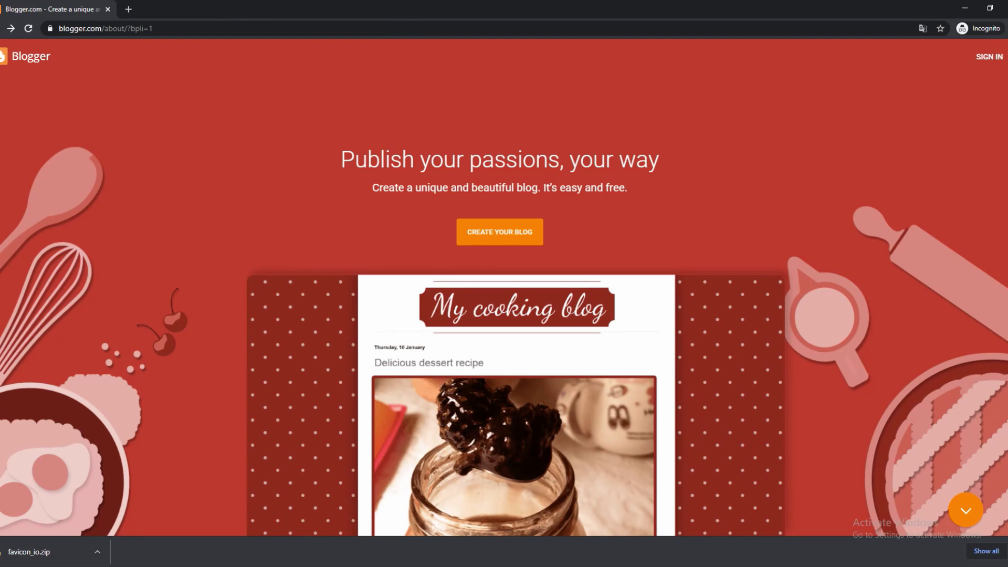
{"action": "left_click", "coordinate": [992, 56]}
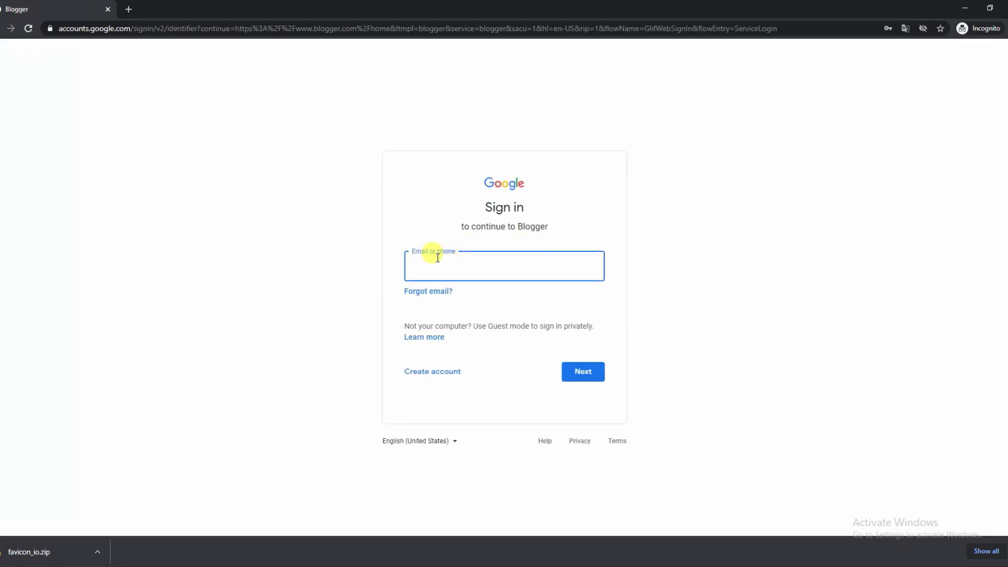
{"action": "left_click", "coordinate": [435, 273]}
{"action": "left_click", "coordinate": [446, 206]}
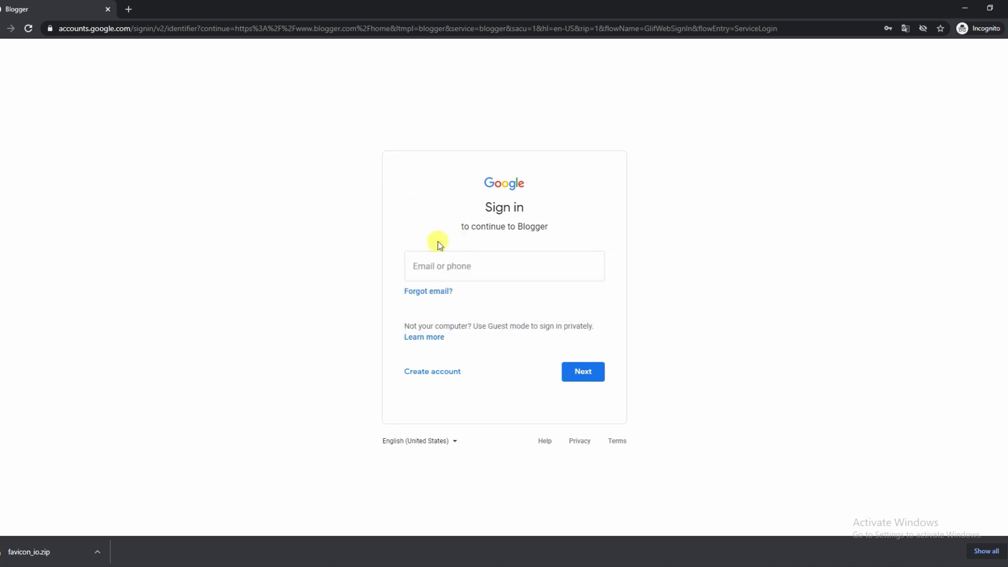
{"action": "key", "text": "Tab"}
{"action": "type", "text": "l"}
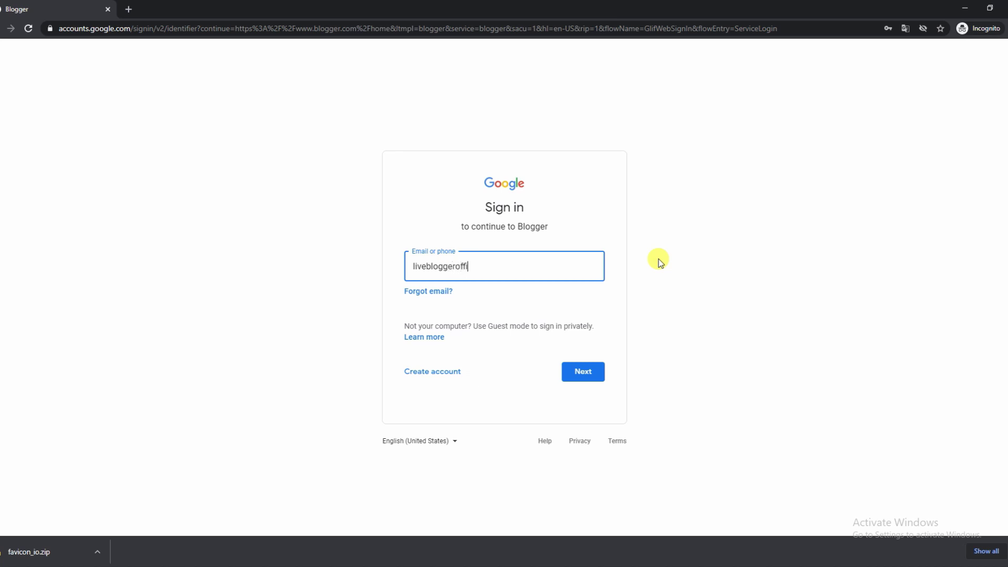
{"action": "left_click", "coordinate": [574, 371]}
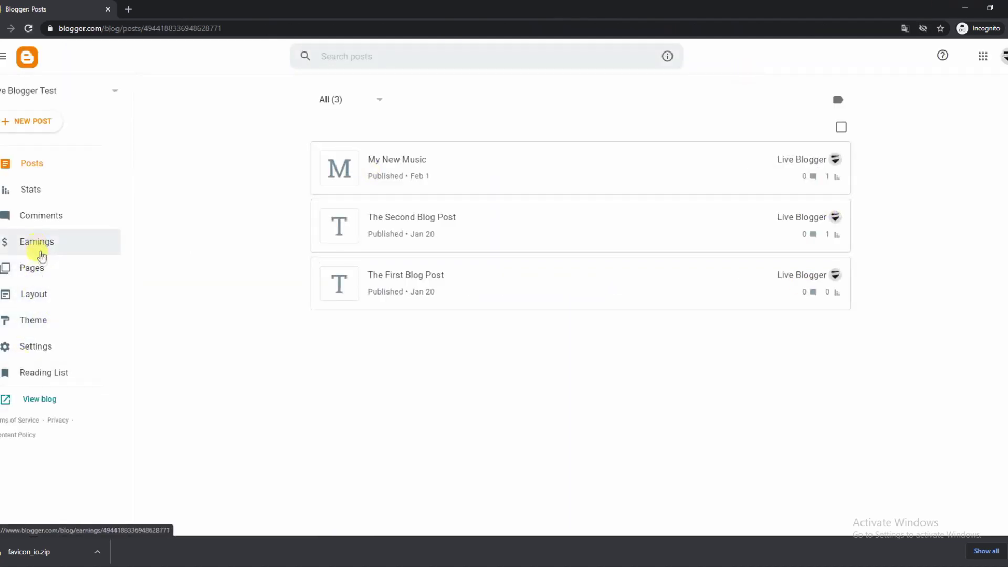
Open the blog's Settings and its Favicon configuration page
{"action": "left_click", "coordinate": [43, 371]}
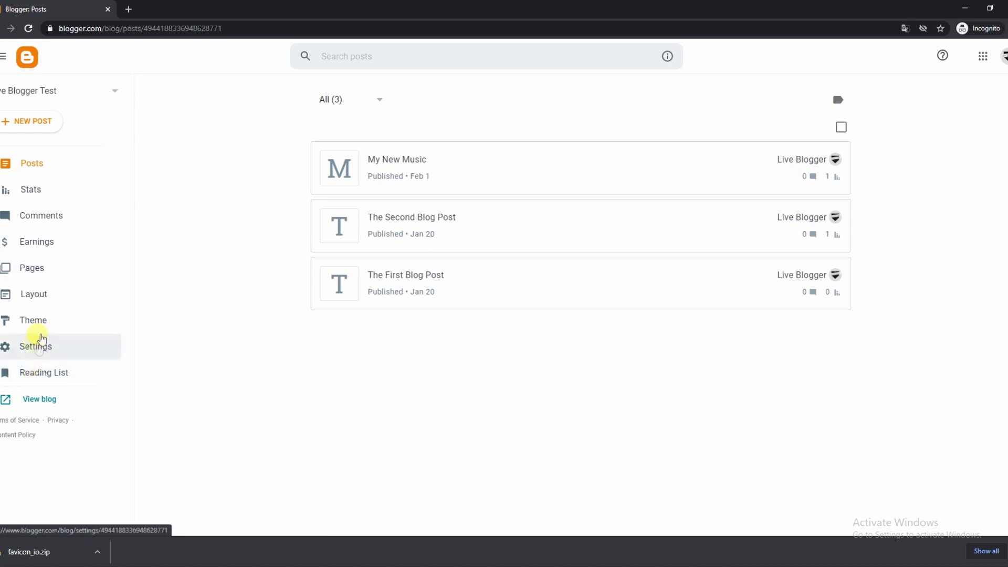
{"action": "left_click", "coordinate": [39, 348]}
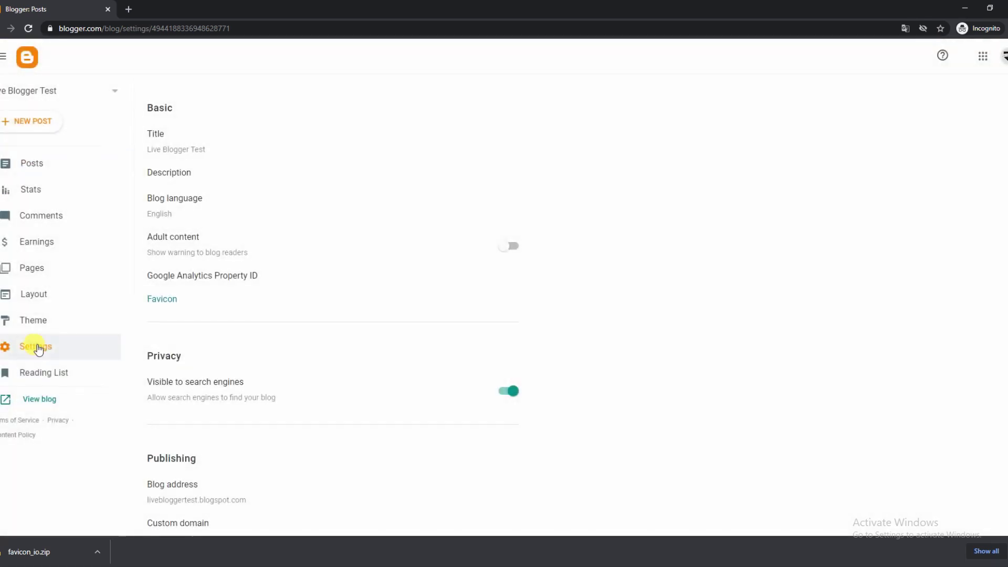
{"action": "left_click", "coordinate": [168, 303]}
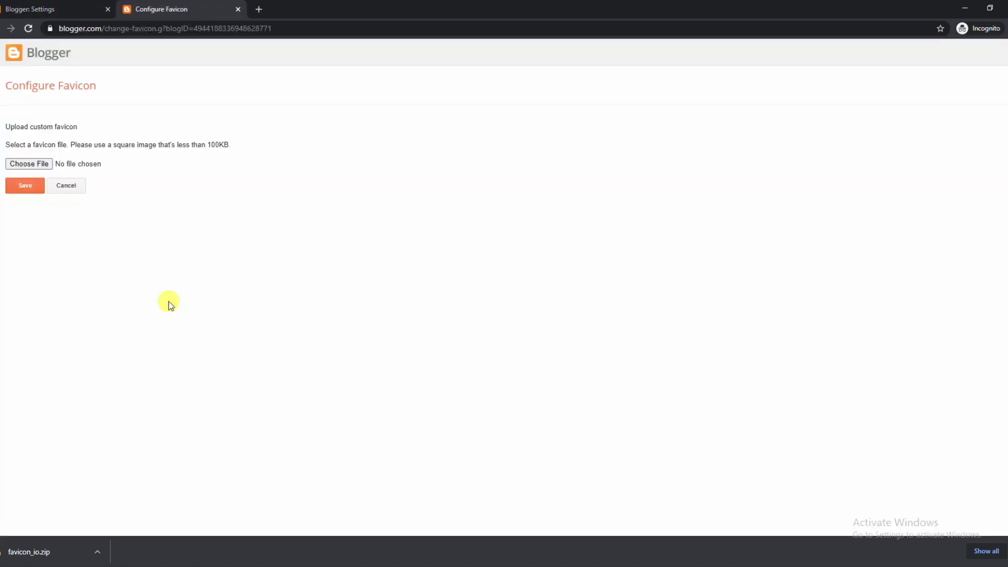
Upload favicon-32x32.png from Desktop > New folder > favicon_io and save it as the favicon
{"action": "left_click", "coordinate": [31, 165]}
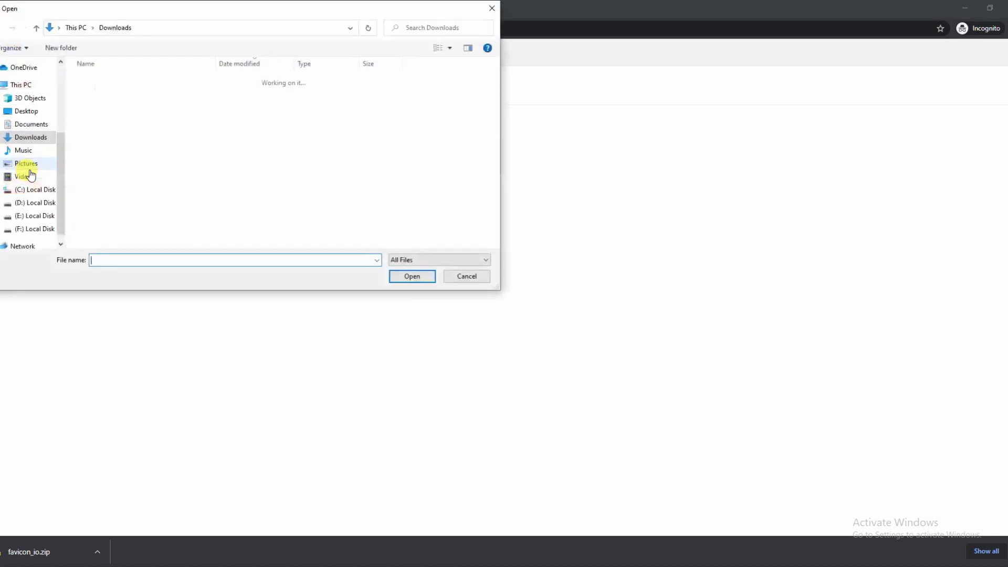
{"action": "left_click", "coordinate": [29, 112]}
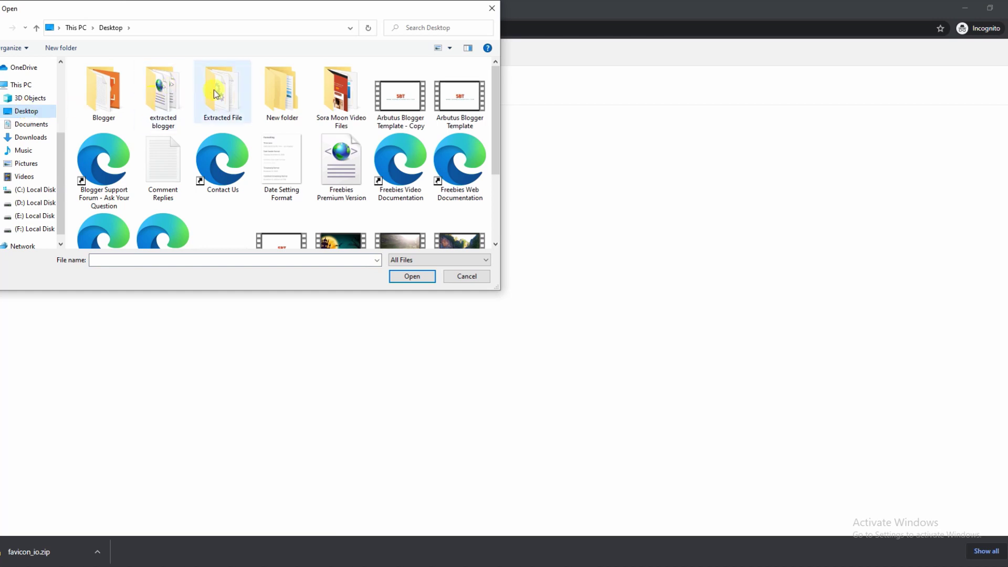
{"action": "double_click", "coordinate": [280, 94]}
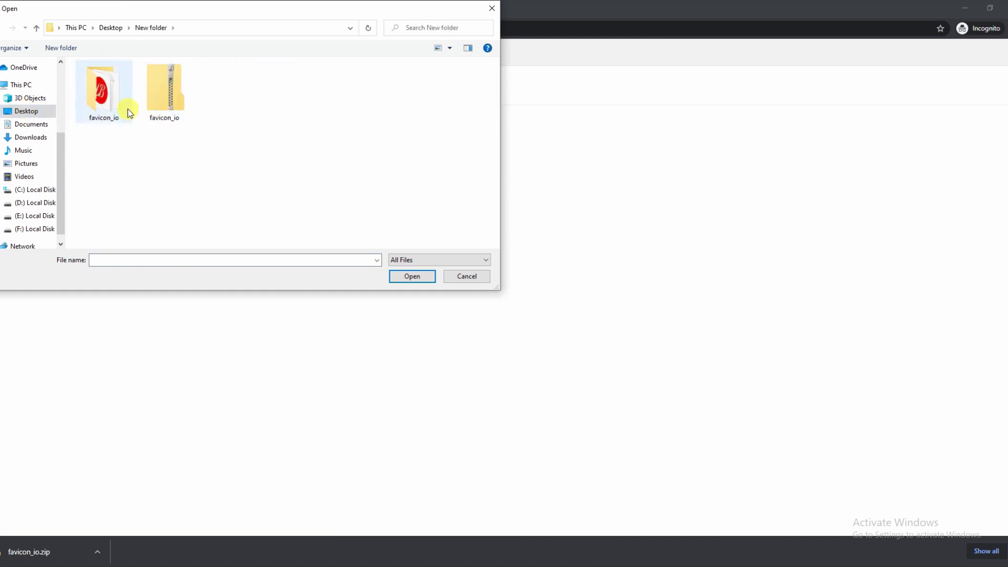
{"action": "left_click", "coordinate": [112, 97]}
{"action": "double_click", "coordinate": [111, 96]}
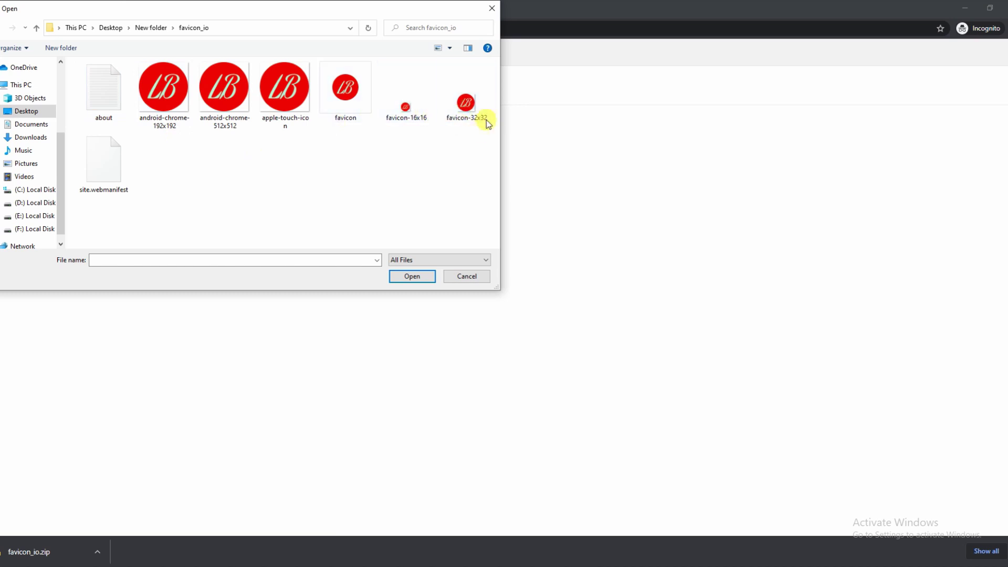
{"action": "left_click", "coordinate": [469, 110]}
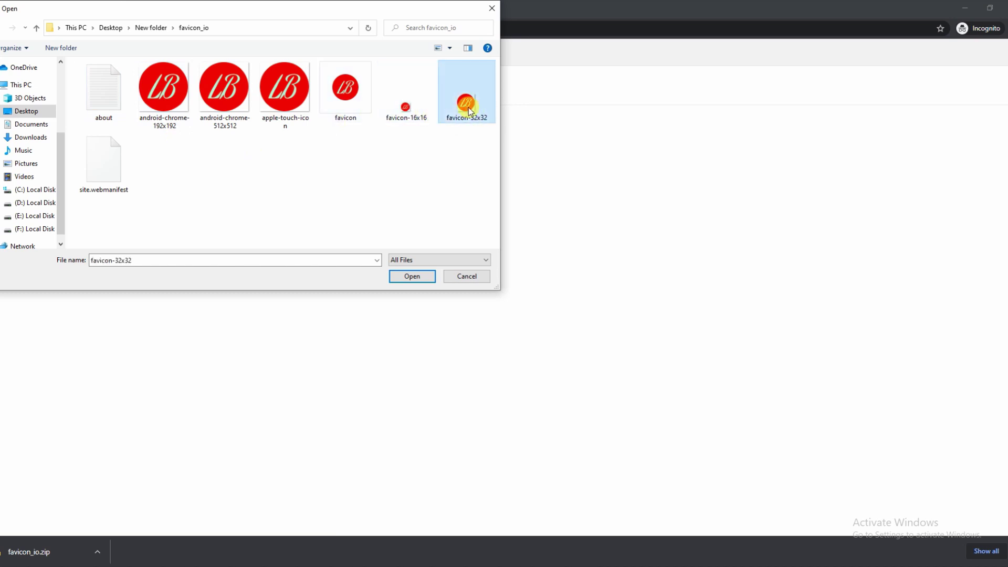
{"action": "left_click", "coordinate": [412, 277]}
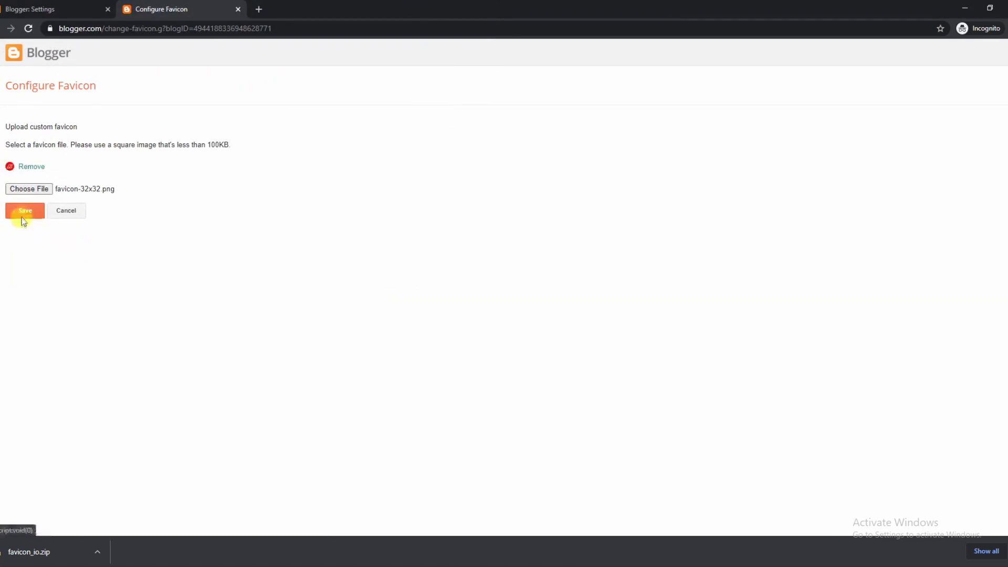
{"action": "left_click", "coordinate": [23, 212]}
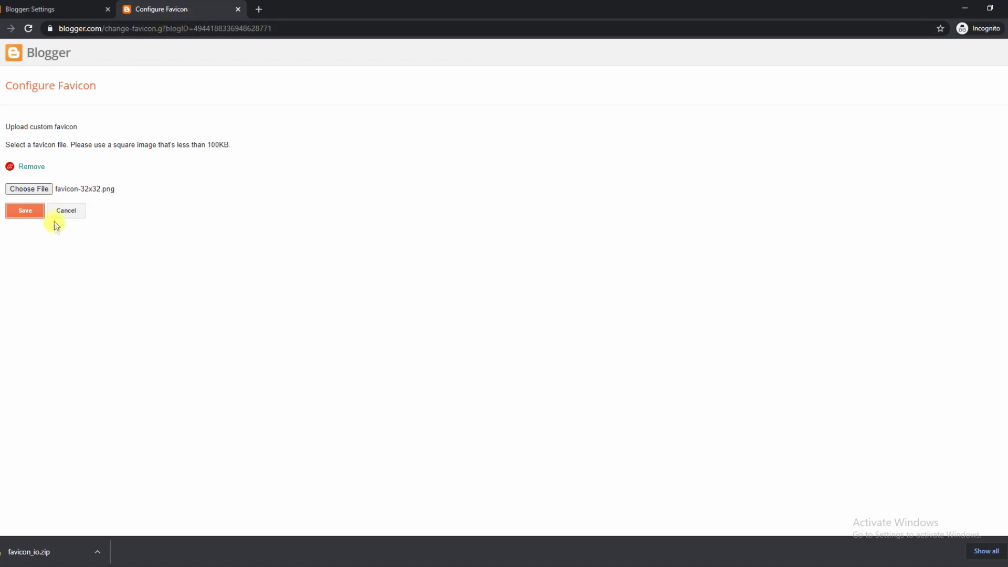
{"action": "left_click", "coordinate": [36, 210]}
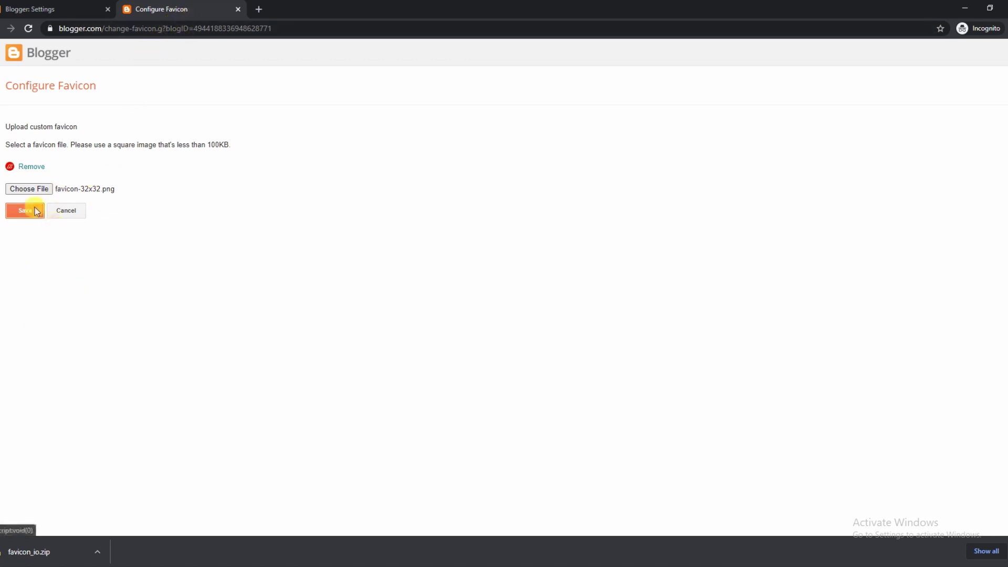
Close the favicon tab, open the live blog, and dismiss the Translate popup
{"action": "left_click", "coordinate": [239, 10]}
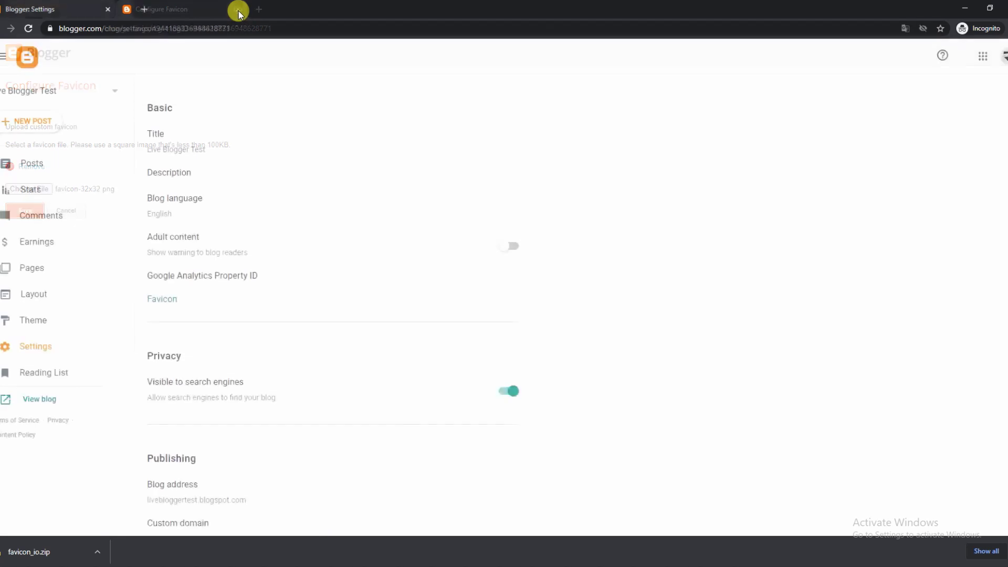
{"action": "left_click", "coordinate": [48, 399]}
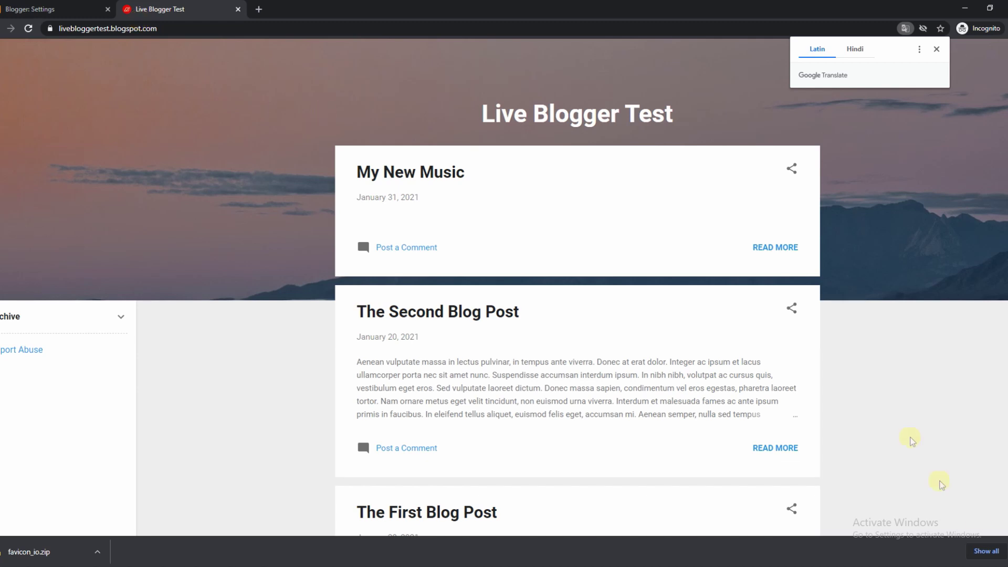
{"action": "left_click", "coordinate": [999, 551]}
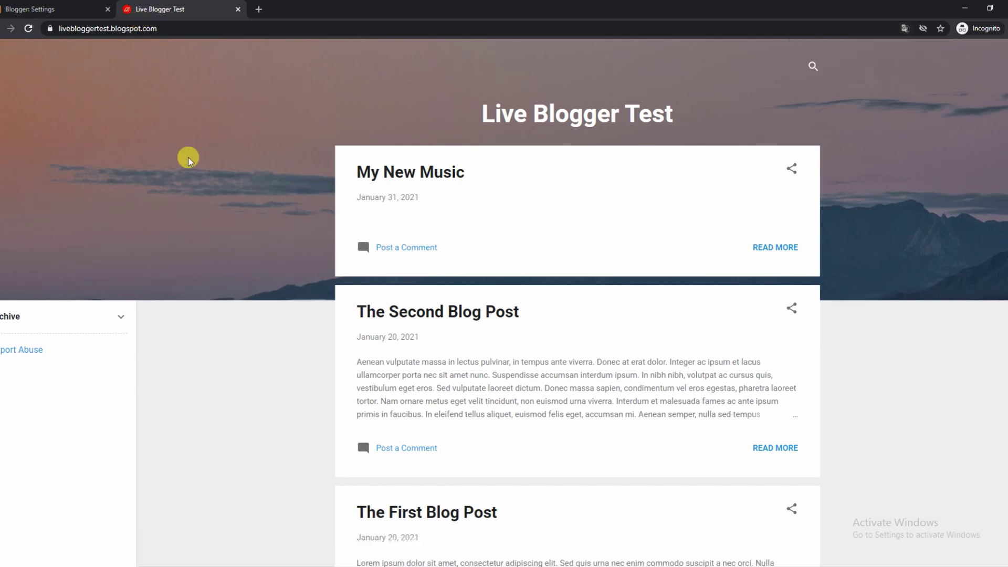